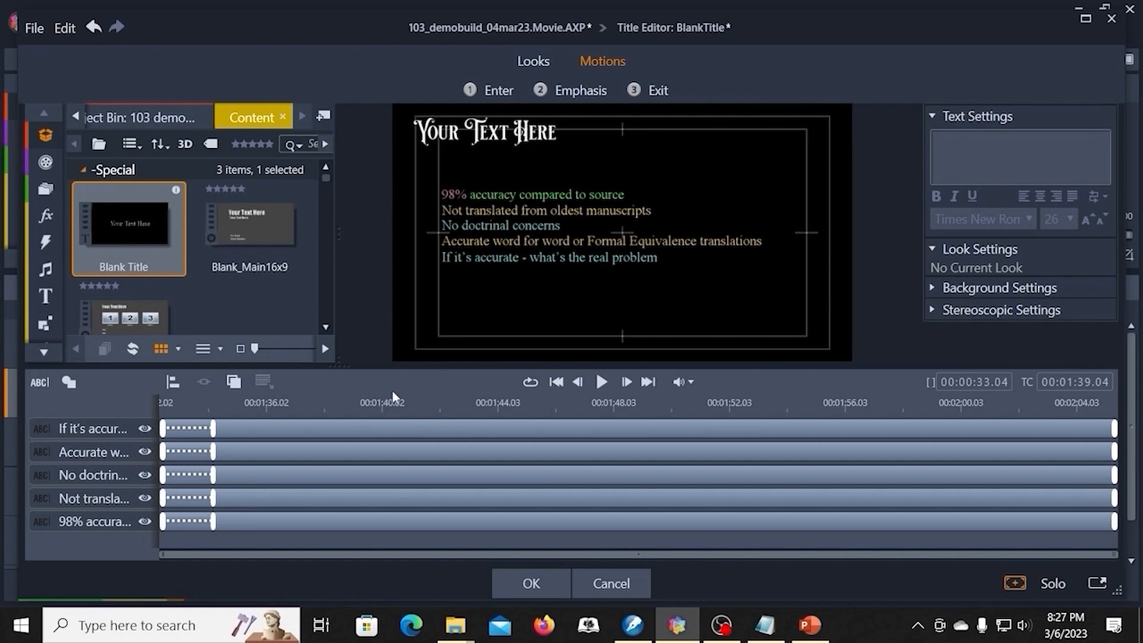
# Extend the enter motion of all five text layers so each one ends at about 00:01:34.20
pyautogui.click(216, 522)
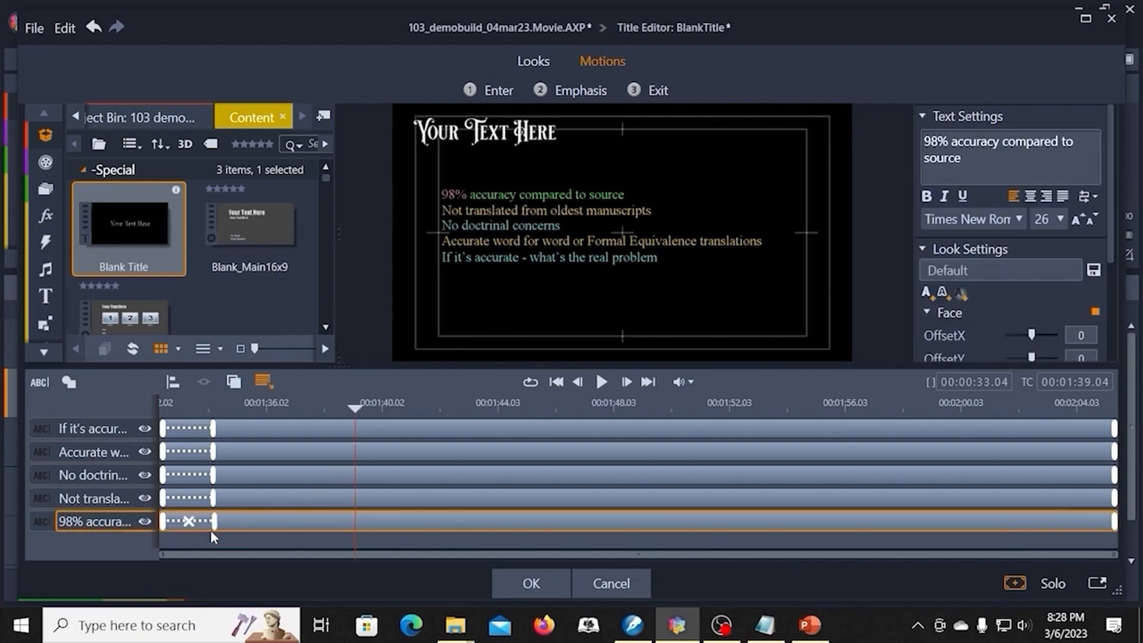
pyautogui.moveTo(213, 523)
pyautogui.mouseDown()
pyautogui.moveTo(226, 523)
pyautogui.moveTo(213, 528)
pyautogui.mouseUp()
pyautogui.moveTo(212, 521)
pyautogui.mouseDown()
pyautogui.moveTo(264, 522)
pyautogui.moveTo(228, 522)
pyautogui.mouseUp()
pyautogui.moveTo(213, 497)
pyautogui.mouseDown()
pyautogui.moveTo(228, 497)
pyautogui.moveTo(203, 497)
pyautogui.mouseUp()
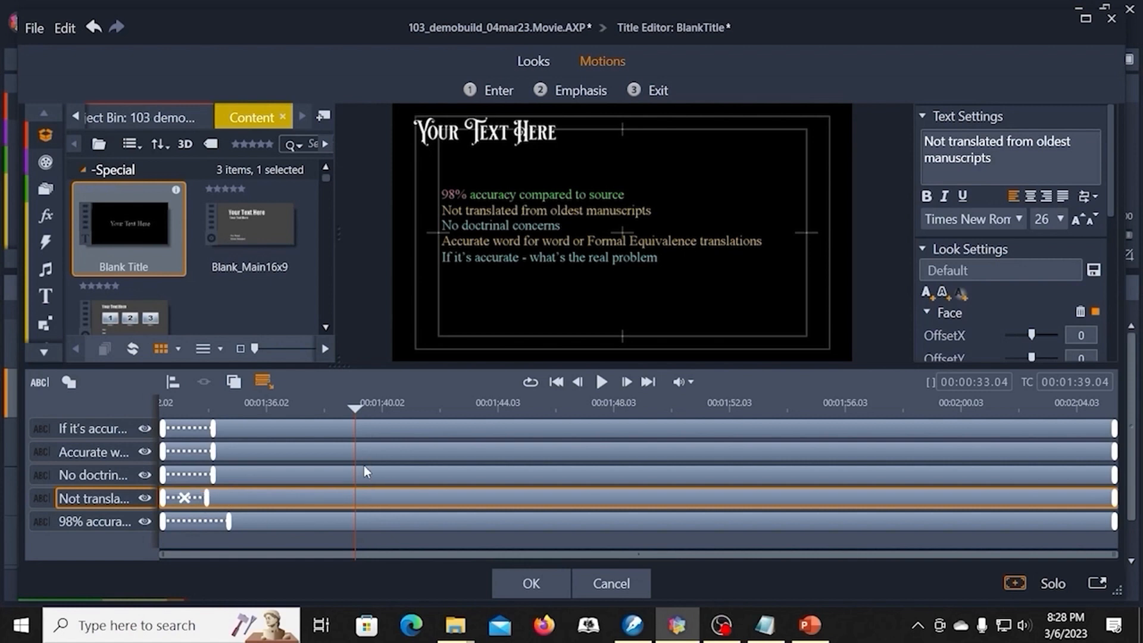
pyautogui.moveTo(355, 408); pyautogui.dragTo(225, 401)
pyautogui.moveTo(207, 497)
pyautogui.mouseDown()
pyautogui.moveTo(292, 497)
pyautogui.moveTo(229, 497)
pyautogui.mouseUp()
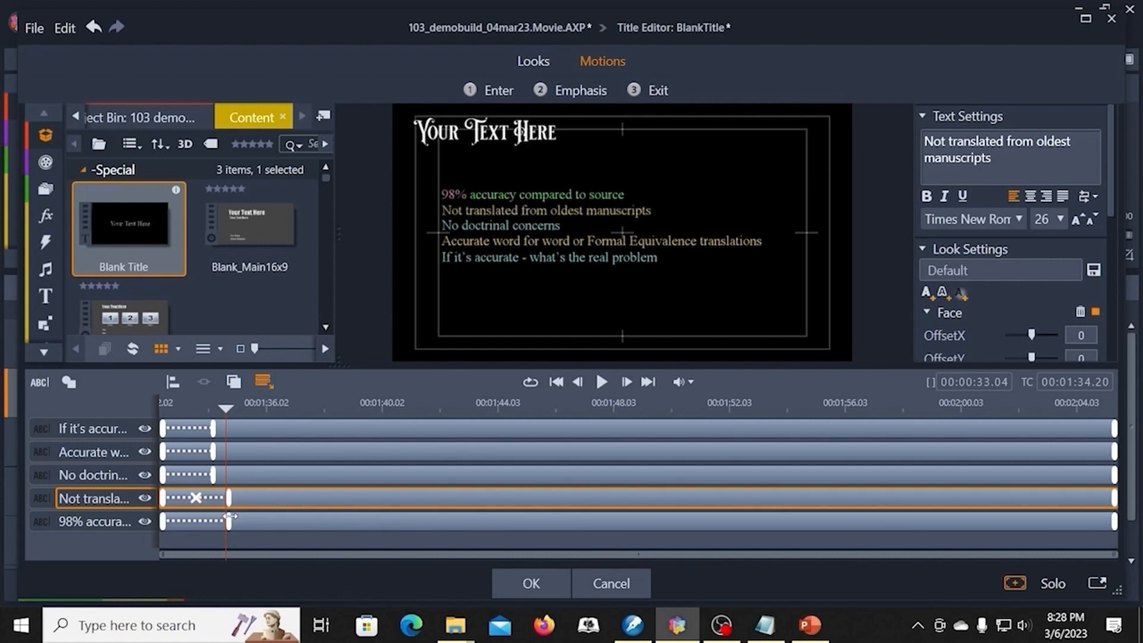
pyautogui.moveTo(213, 474)
pyautogui.mouseDown()
pyautogui.moveTo(294, 474)
pyautogui.moveTo(231, 475)
pyautogui.moveTo(228, 490)
pyautogui.moveTo(276, 451)
pyautogui.moveTo(228, 451)
pyautogui.moveTo(228, 471)
pyautogui.mouseUp()
pyautogui.moveTo(210, 427)
pyautogui.mouseDown()
pyautogui.moveTo(245, 428)
pyautogui.moveTo(230, 427)
pyautogui.moveTo(228, 460)
pyautogui.mouseUp()
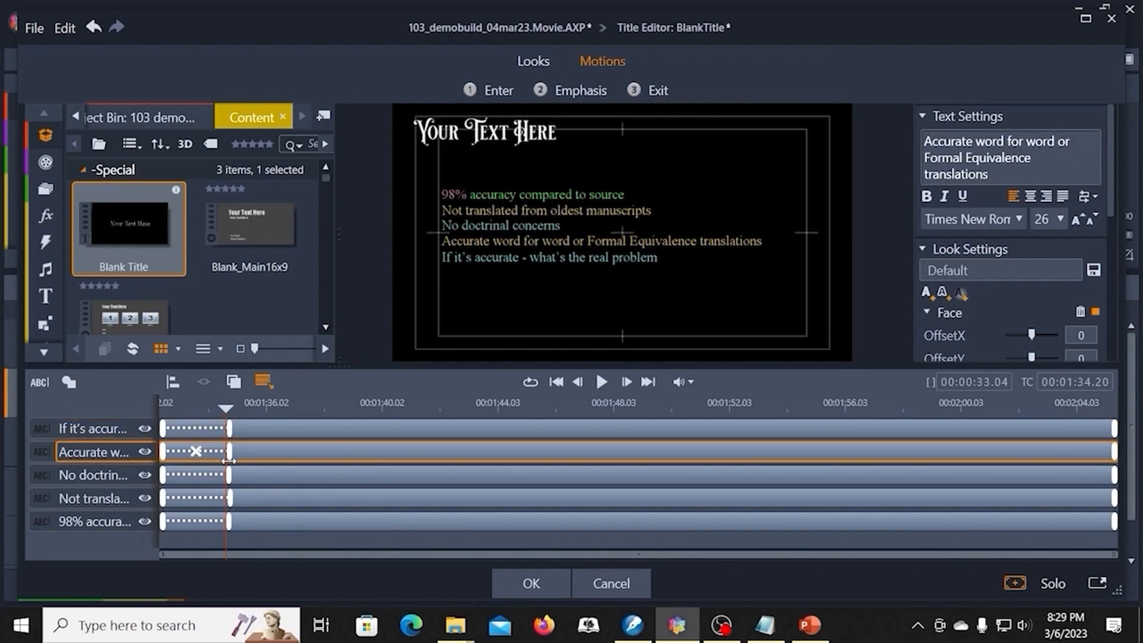
pyautogui.click(250, 497)
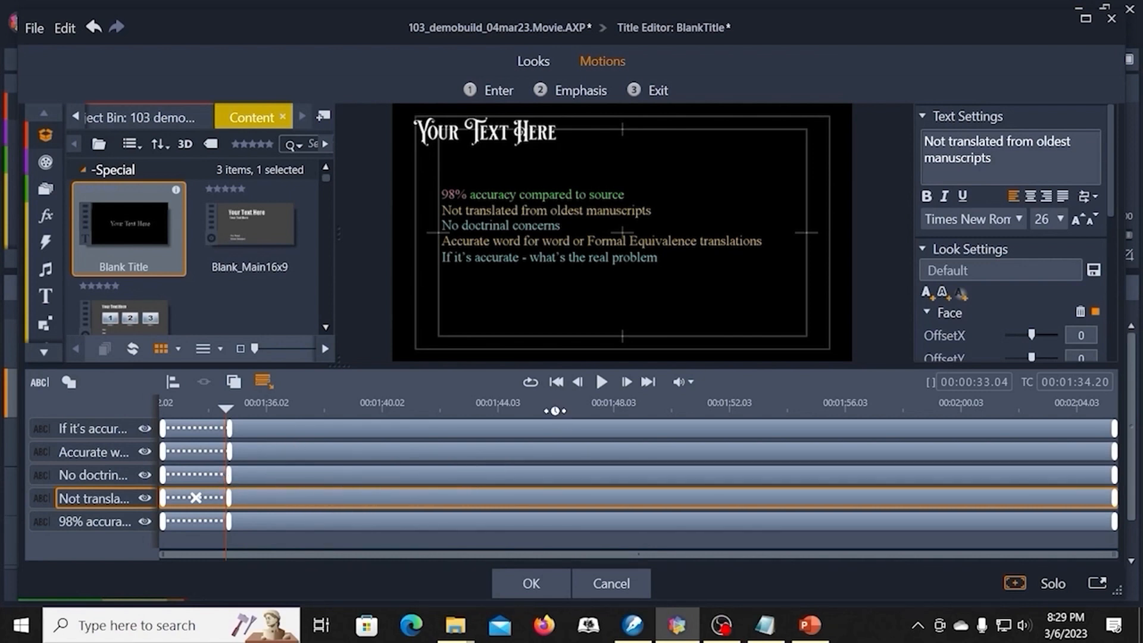
# Play the title from the beginning to about 00:01:38.02 and move the start of the "98% accuracy compared to source" layer there
pyautogui.click(555, 410)
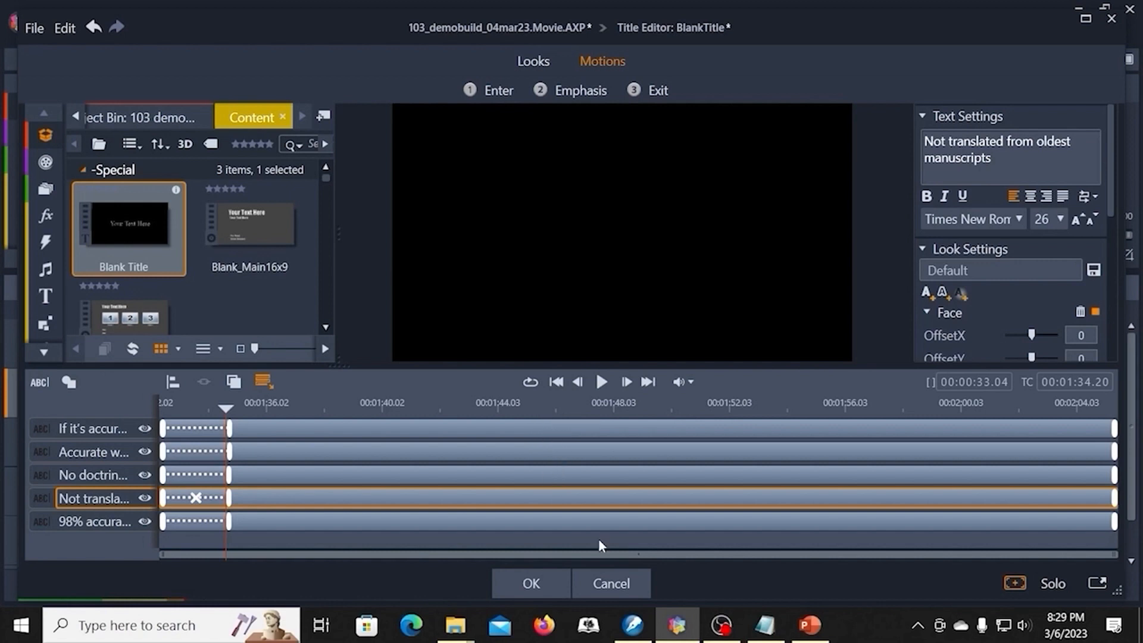
pyautogui.click(556, 381)
pyautogui.click(601, 382)
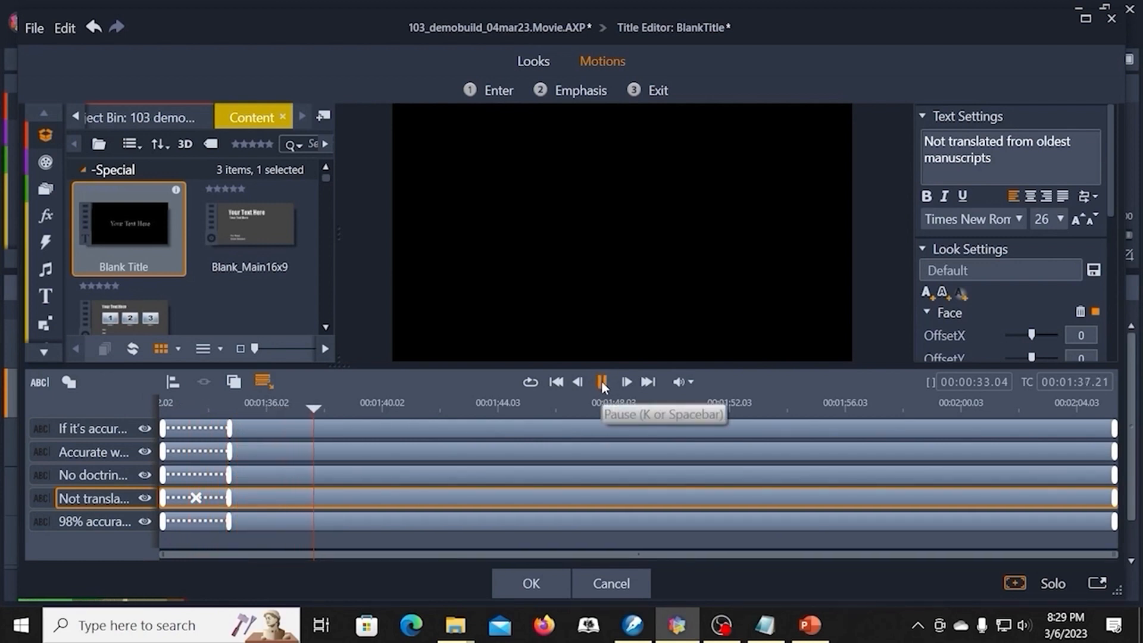
pyautogui.click(602, 384)
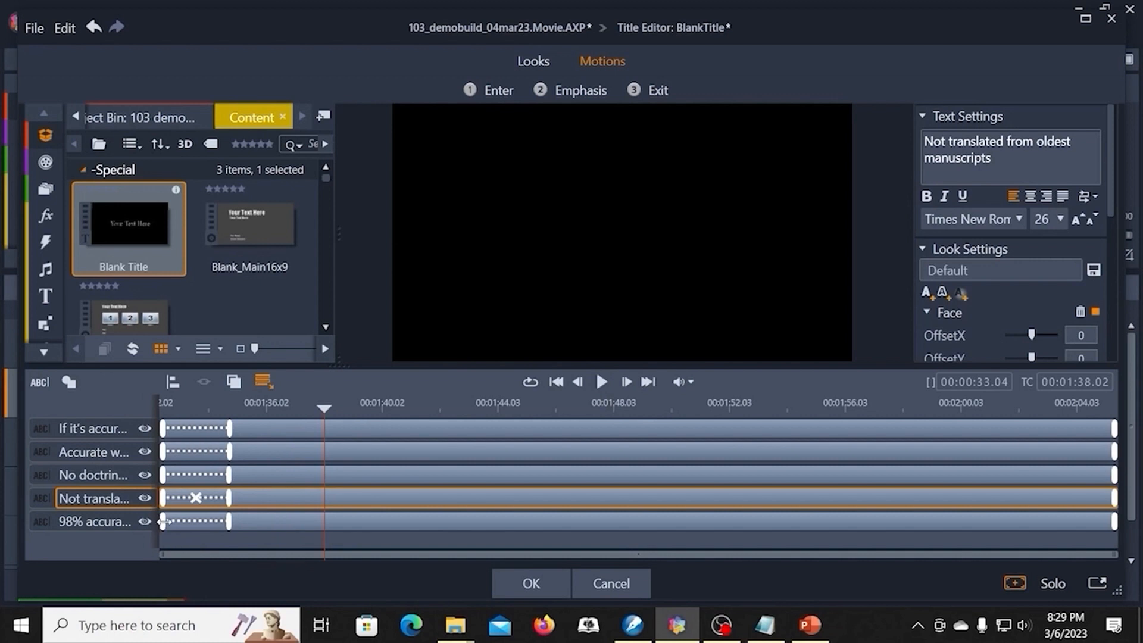
pyautogui.moveTo(163, 521); pyautogui.dragTo(323, 535)
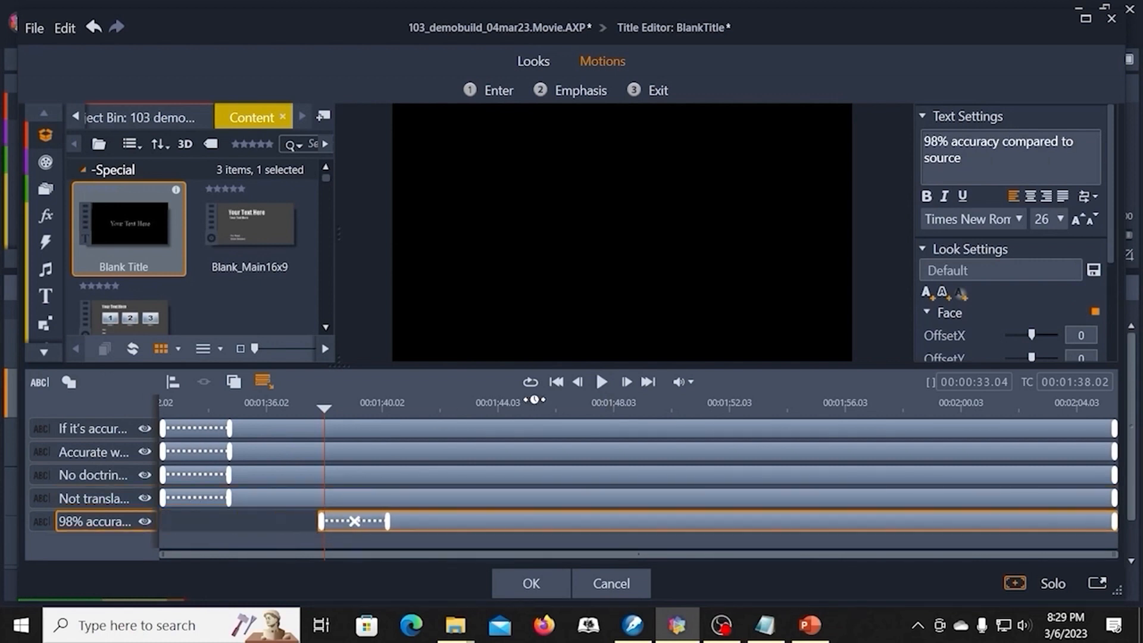
# Apply the title changes and reopen the same Blank Title clip on the title track for editing
pyautogui.click(601, 381)
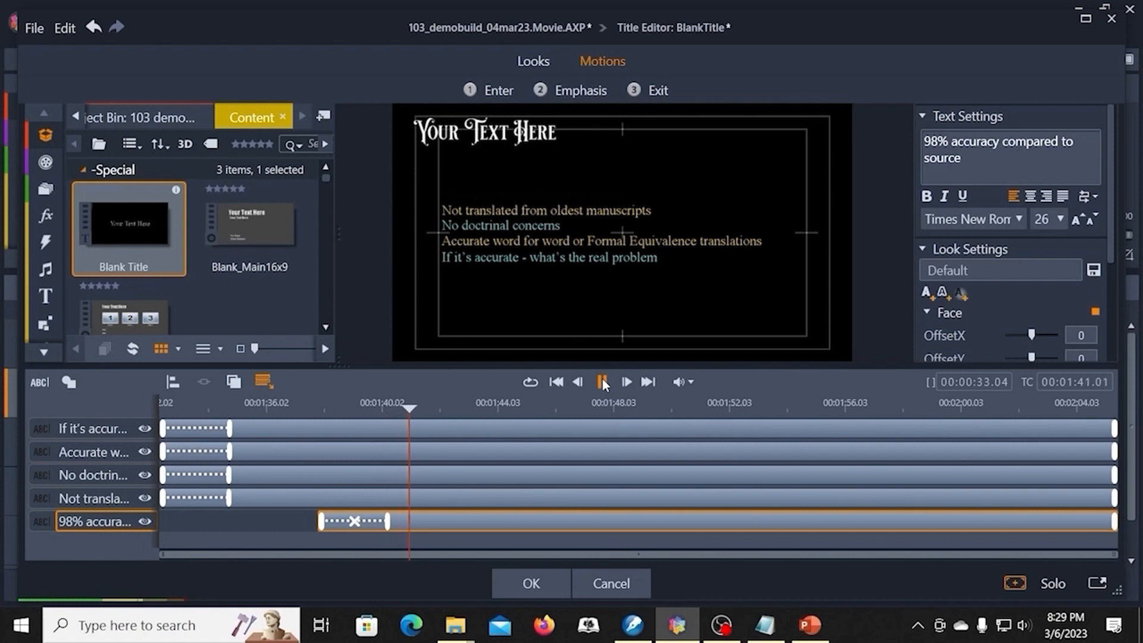
pyautogui.click(602, 381)
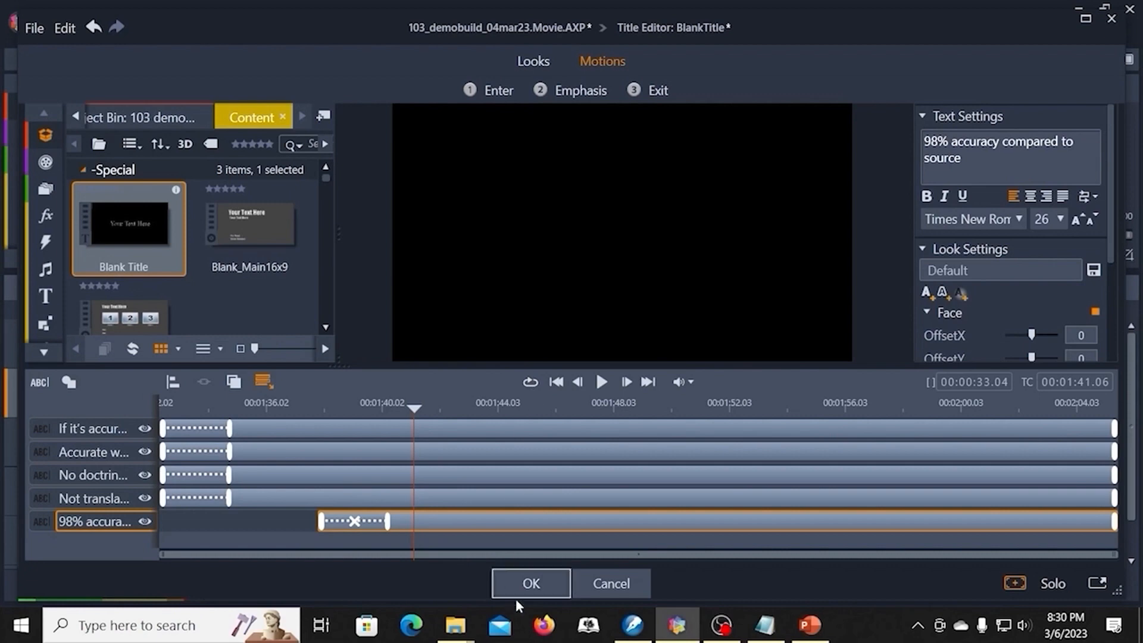
pyautogui.click(532, 582)
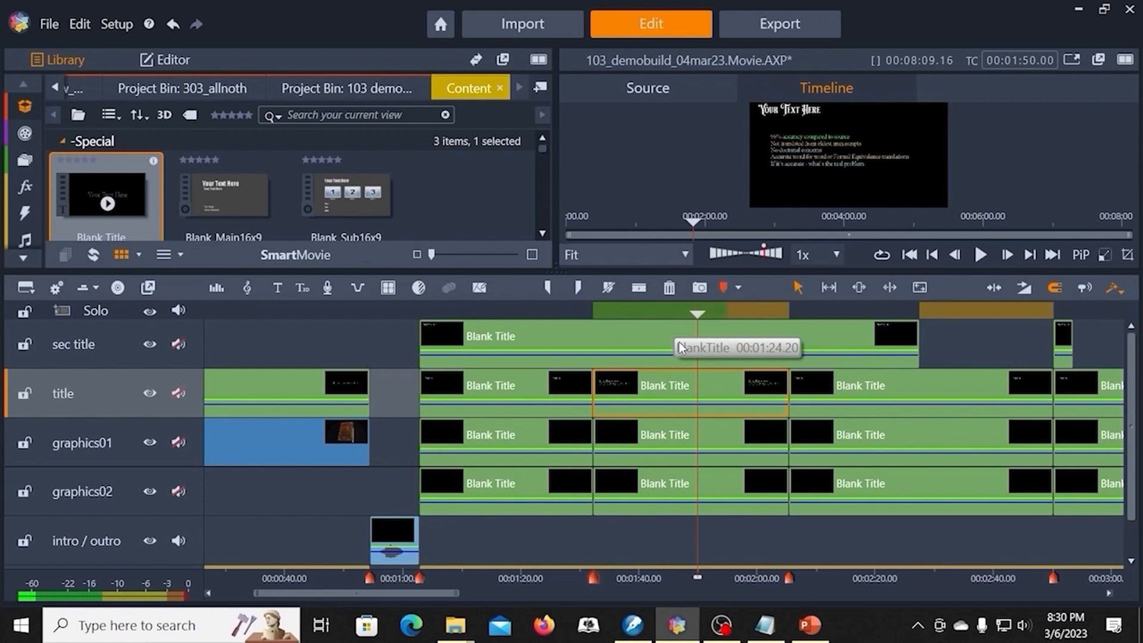
pyautogui.rightClick(645, 382)
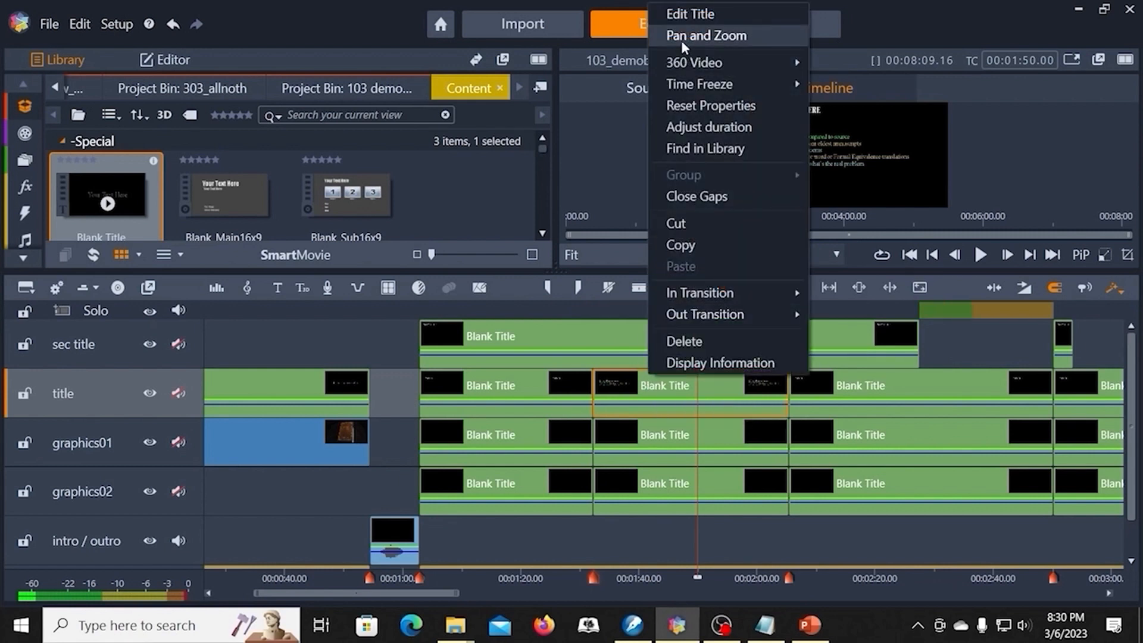
pyautogui.click(680, 15)
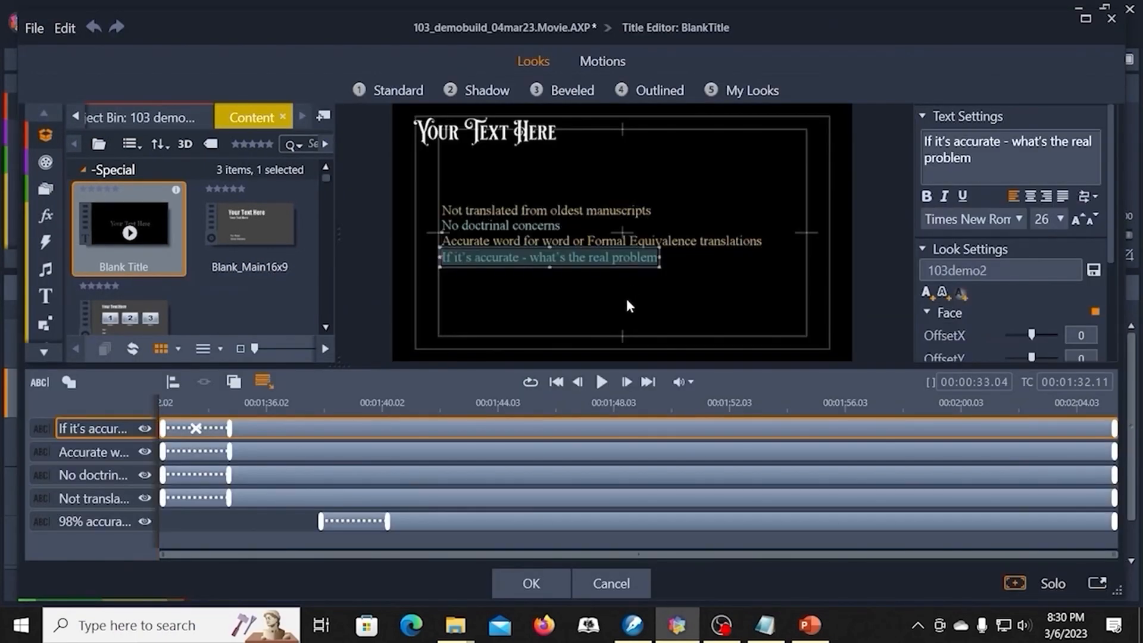
# Play on to about 00:01:41.05 and move the start of the "Not translated from oldest manuscripts" layer there
pyautogui.click(322, 408)
pyautogui.moveTo(322, 409)
pyautogui.mouseDown()
pyautogui.moveTo(363, 409)
pyautogui.moveTo(327, 410)
pyautogui.moveTo(341, 409)
pyautogui.mouseUp()
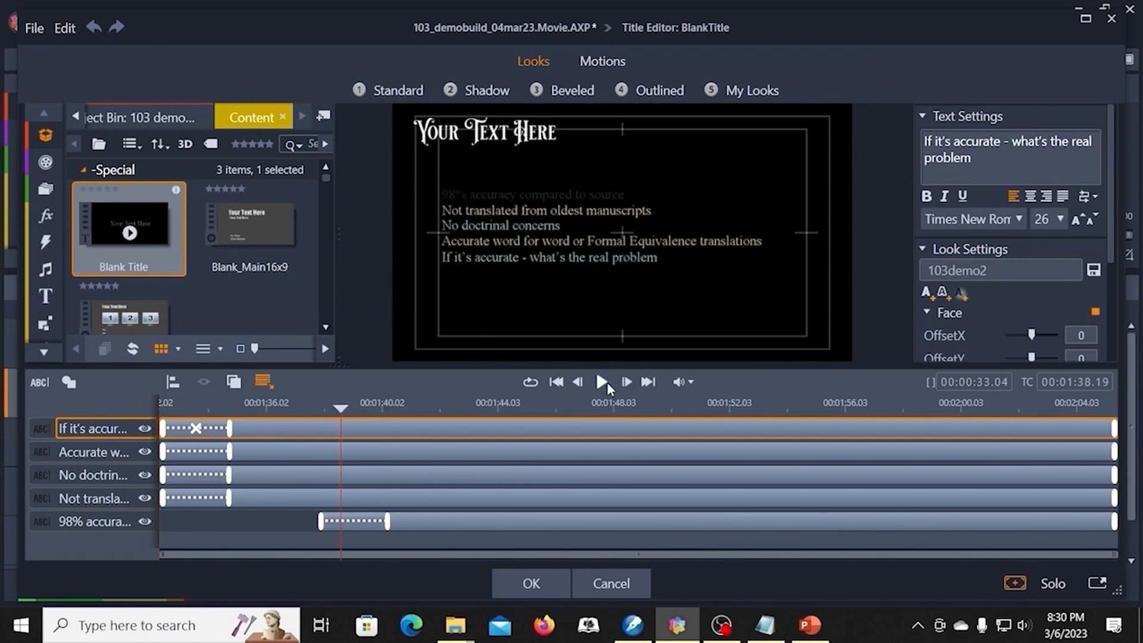
pyautogui.click(601, 382)
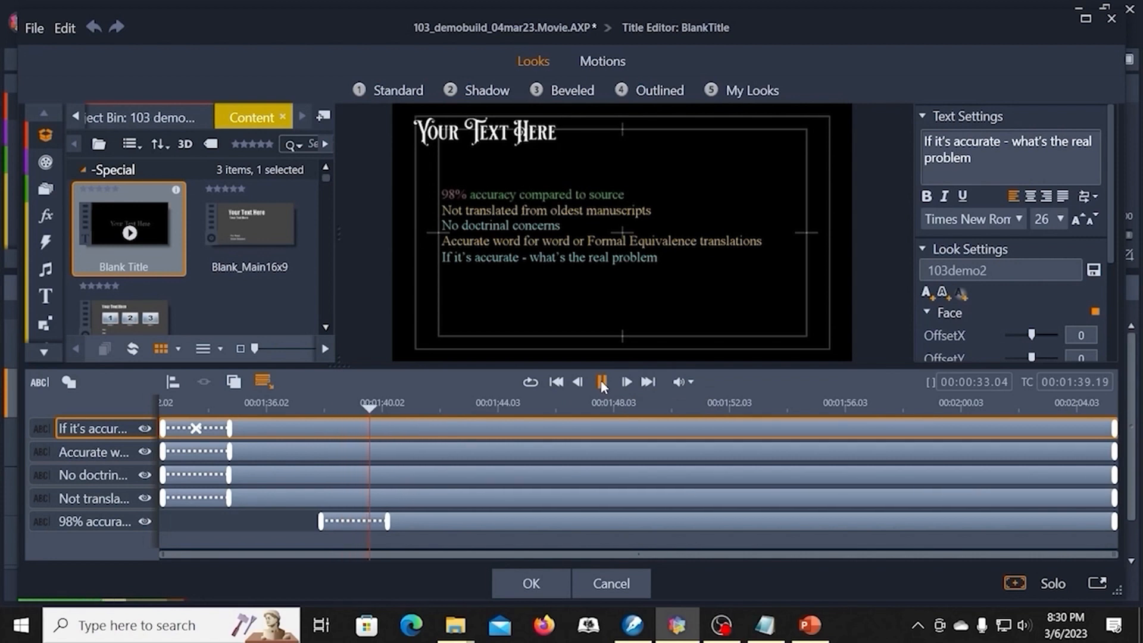
pyautogui.click(602, 383)
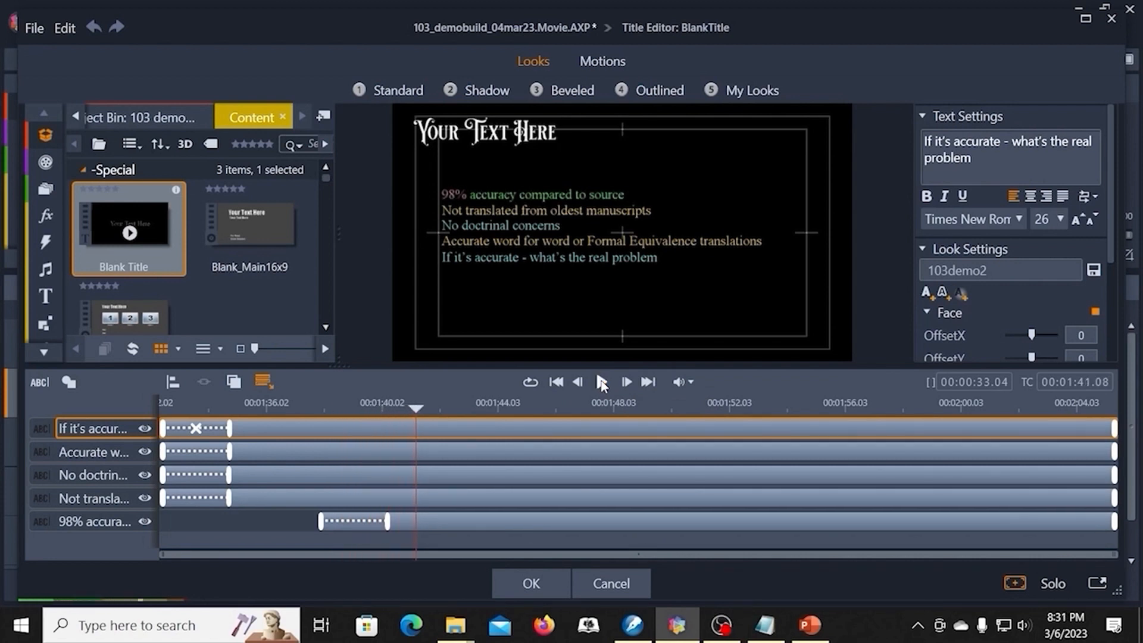
pyautogui.click(601, 382)
pyautogui.click(601, 382)
pyautogui.moveTo(444, 407); pyautogui.dragTo(366, 407)
pyautogui.click(601, 382)
pyautogui.click(601, 382)
pyautogui.moveTo(161, 498); pyautogui.dragTo(410, 506)
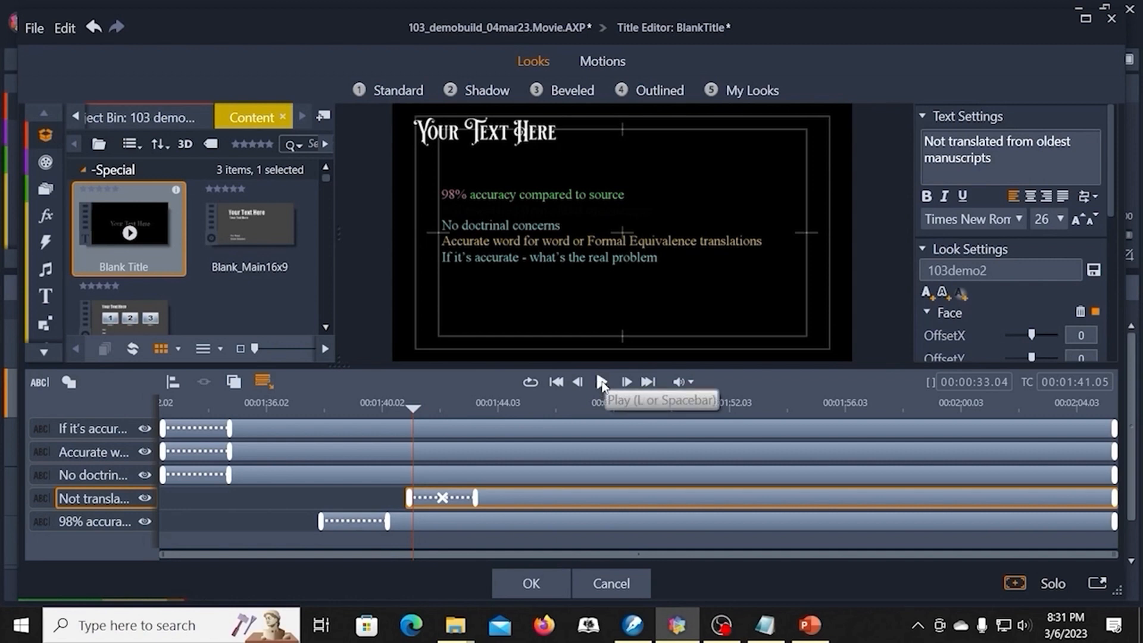
# Play on to about 00:01:50.13 and move the start of the "No doctrinal concerns" layer there
pyautogui.click(602, 385)
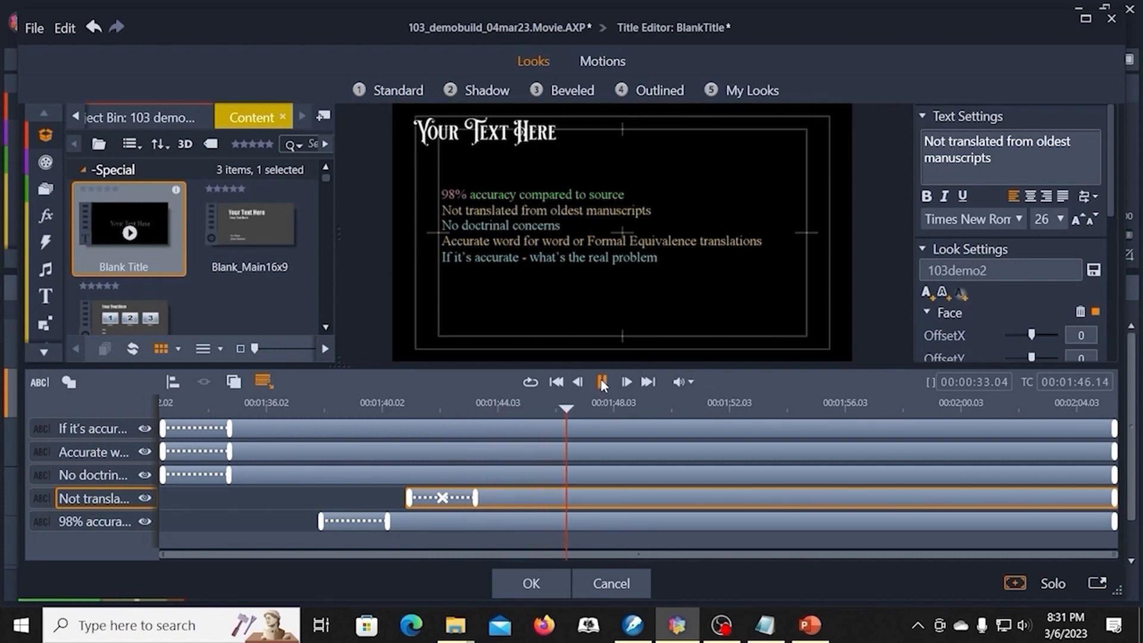
pyautogui.click(603, 385)
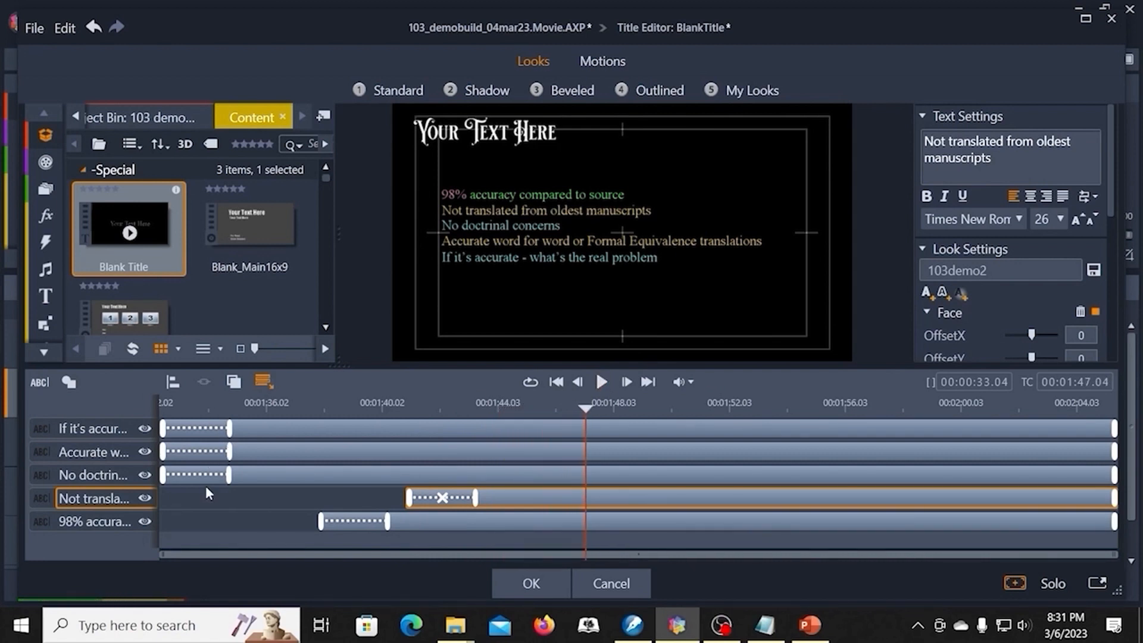
pyautogui.moveTo(161, 475); pyautogui.dragTo(579, 503)
pyautogui.click(599, 377)
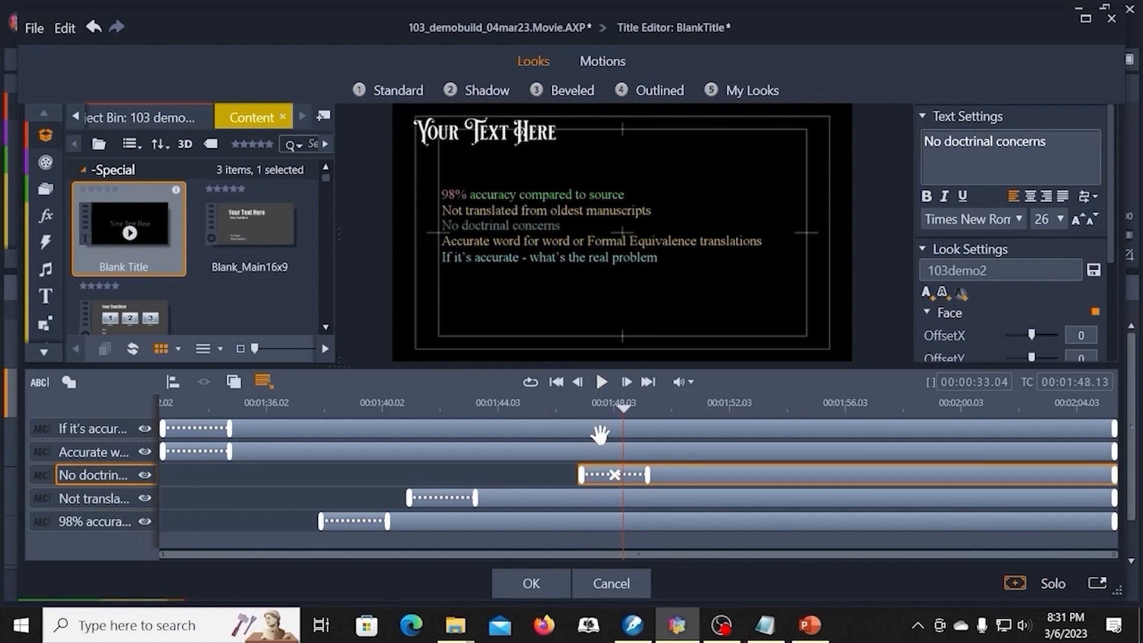
pyautogui.click(601, 381)
pyautogui.click(601, 381)
pyautogui.click(602, 382)
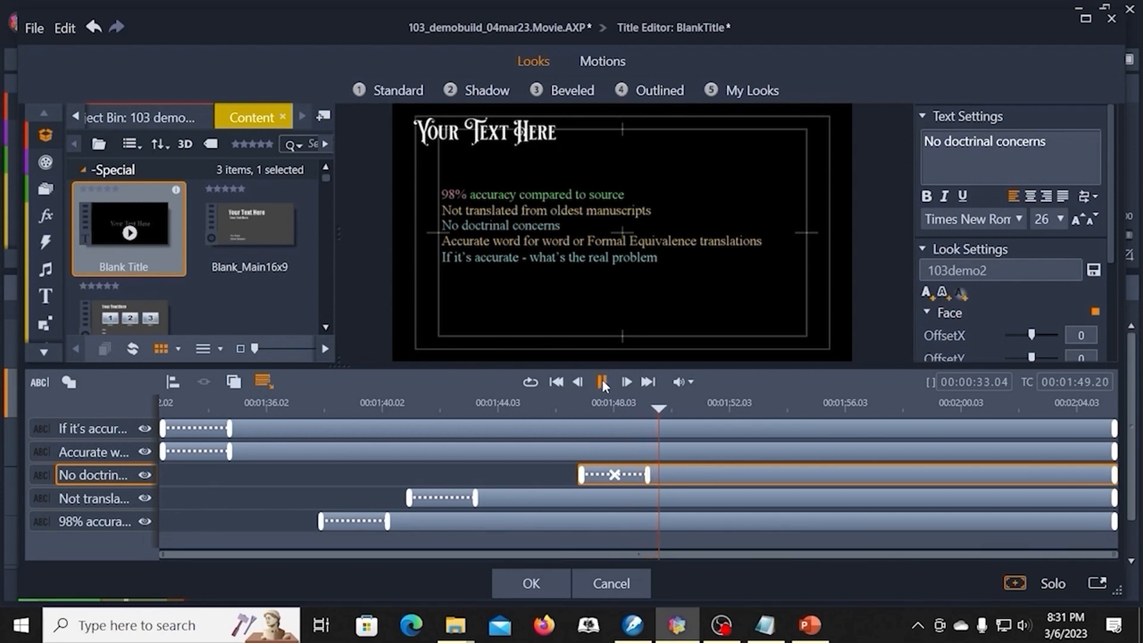
pyautogui.click(602, 382)
pyautogui.moveTo(581, 474); pyautogui.dragTo(676, 485)
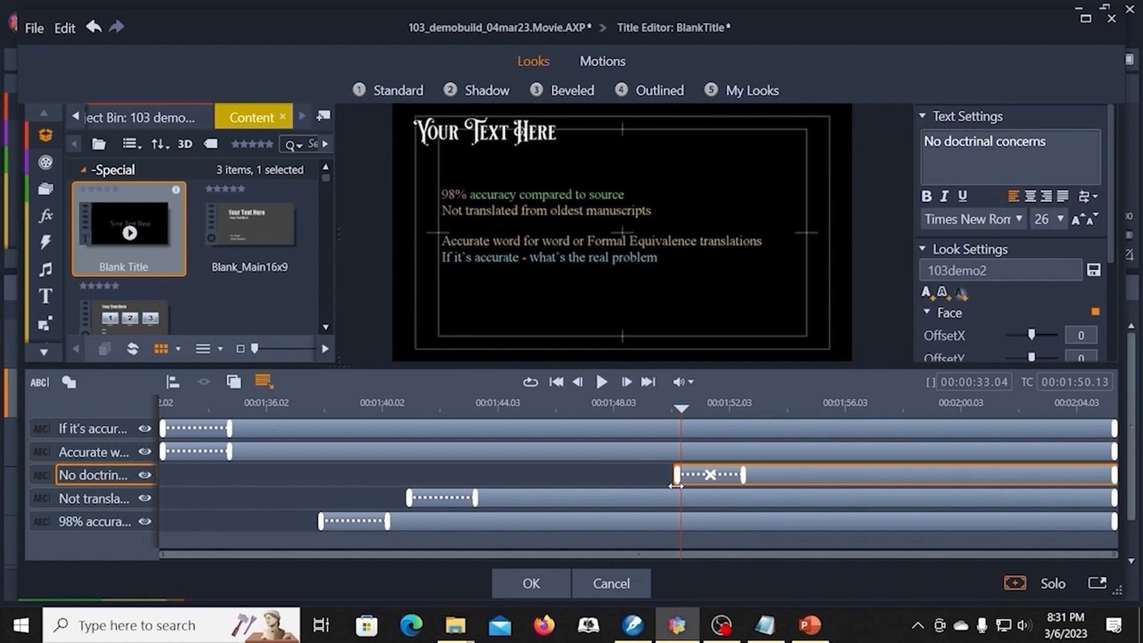
# Play on to about 00:01:54.24 and move the start of the "Accurate word for word or Formal Equivalence translations" layer there
pyautogui.click(602, 383)
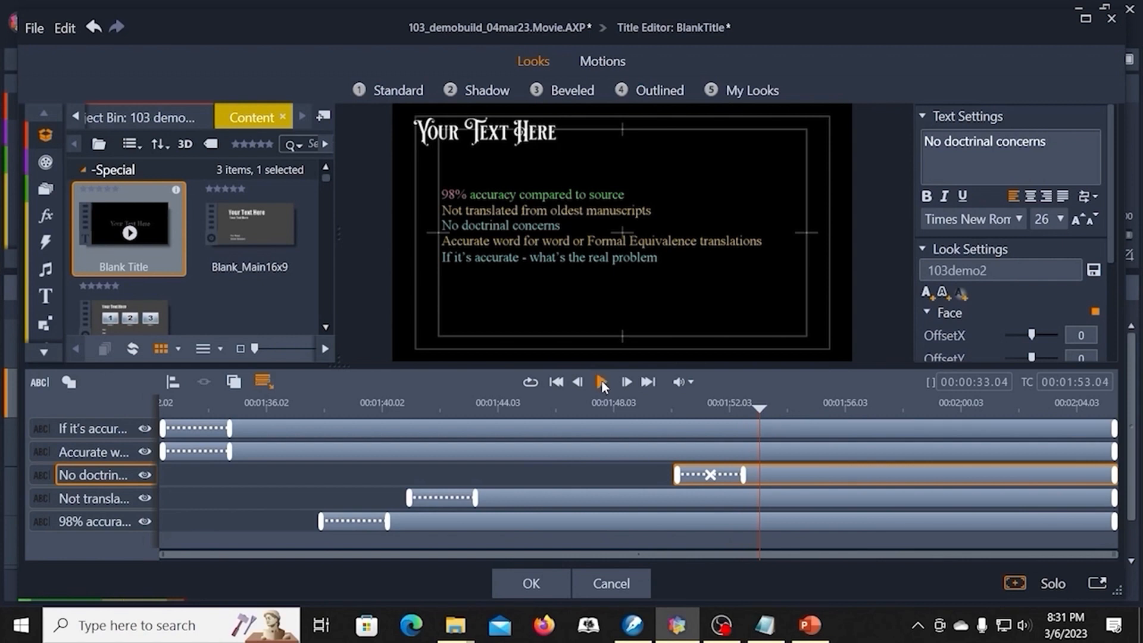
pyautogui.click(602, 383)
pyautogui.moveTo(160, 451); pyautogui.dragTo(805, 505)
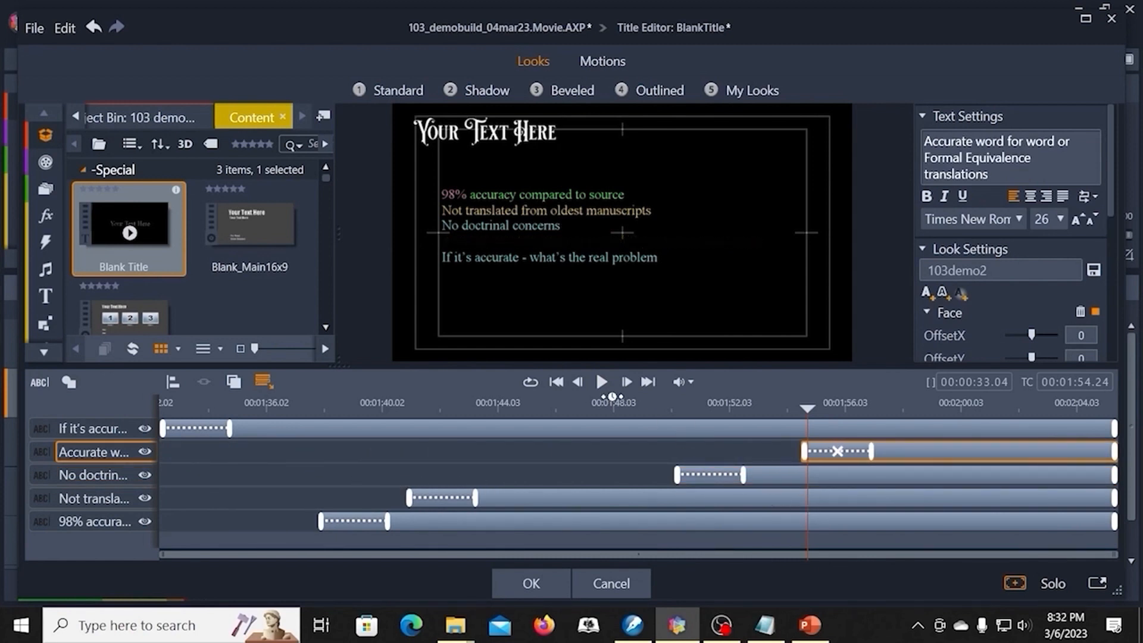
# Play on to about 00:02:00.25 and move the start of the "If it's accurate - what's the real problem" layer there
pyautogui.click(602, 382)
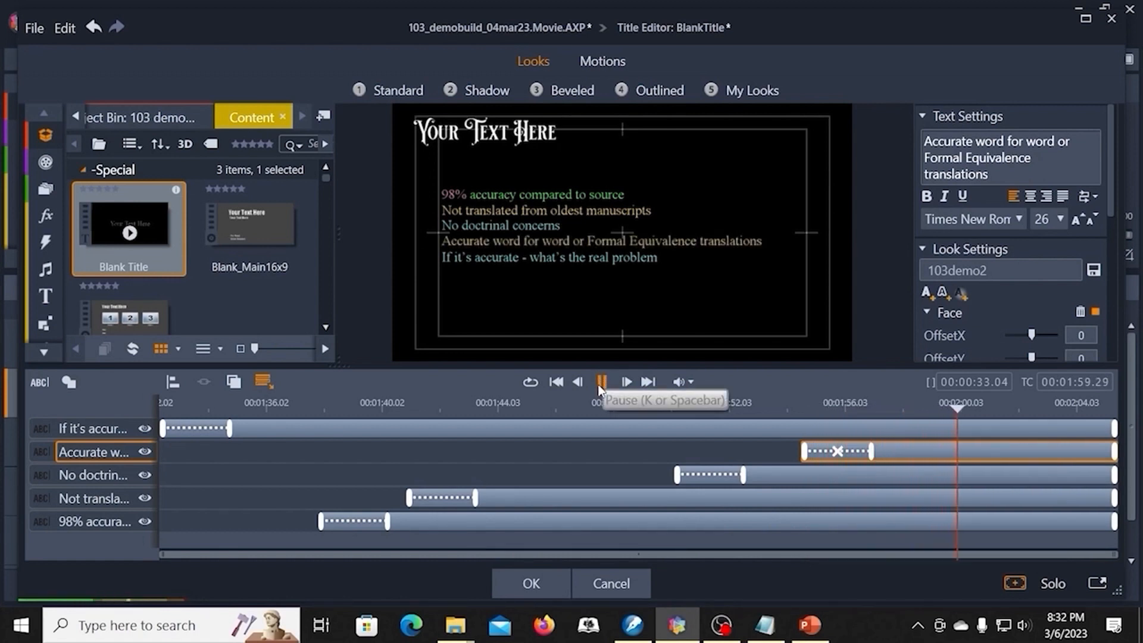
pyautogui.click(602, 384)
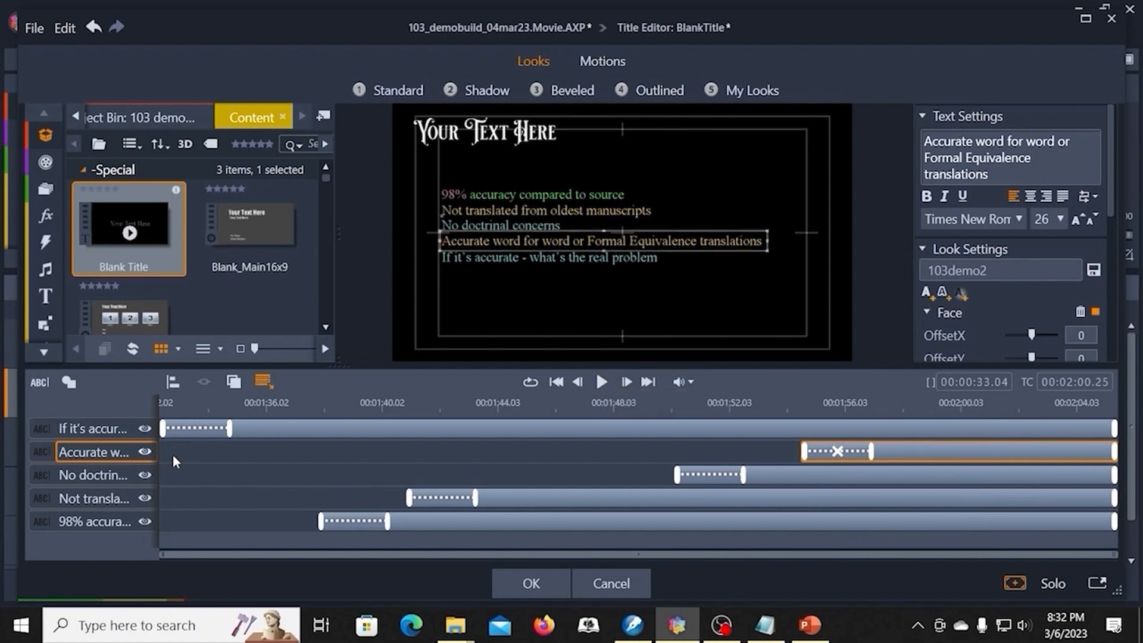
pyautogui.moveTo(167, 429); pyautogui.dragTo(982, 481)
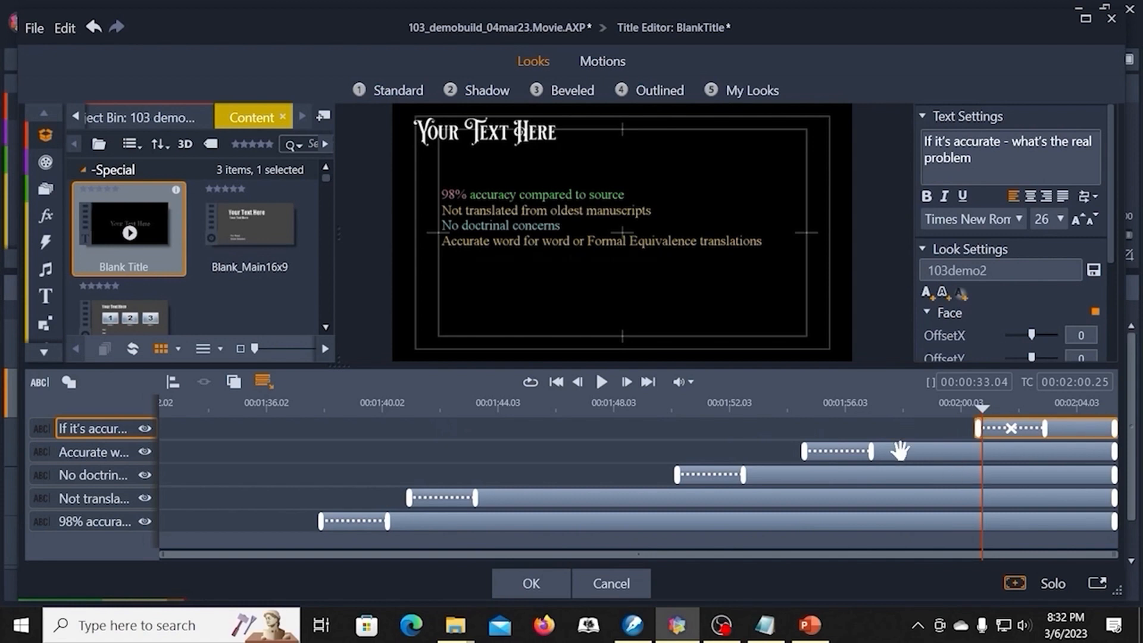
# Preview the entrance of the last text line and apply the title edits to the movie timeline
pyautogui.click(600, 383)
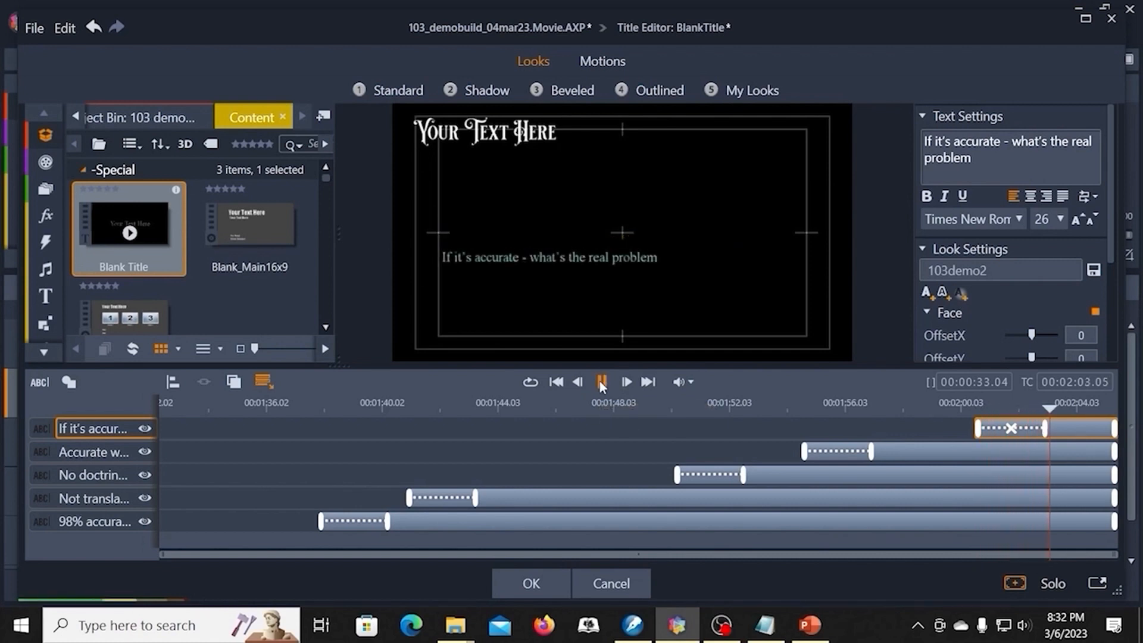
pyautogui.click(603, 385)
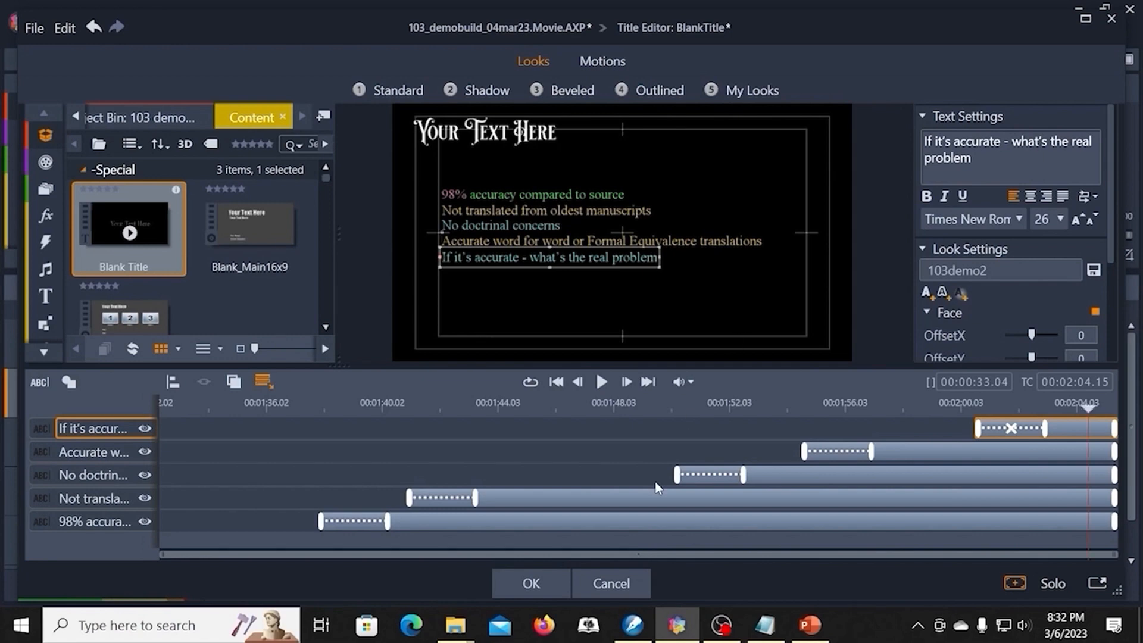
pyautogui.click(534, 585)
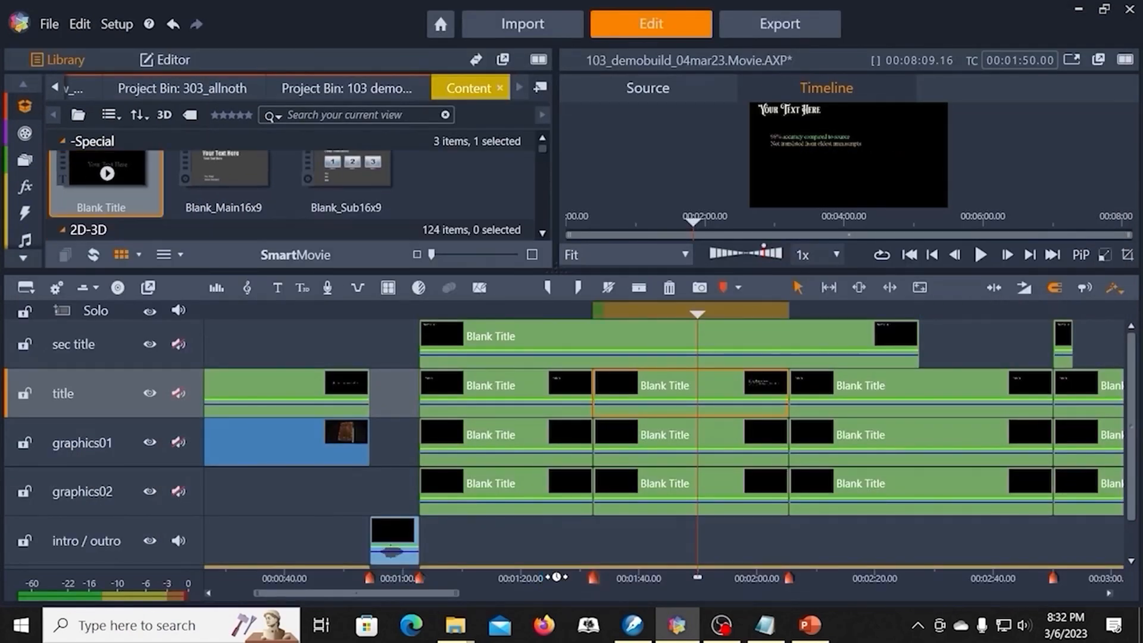
# Play the timeline in full-screen preview to check when the title's text lines appear
pyautogui.click(654, 346)
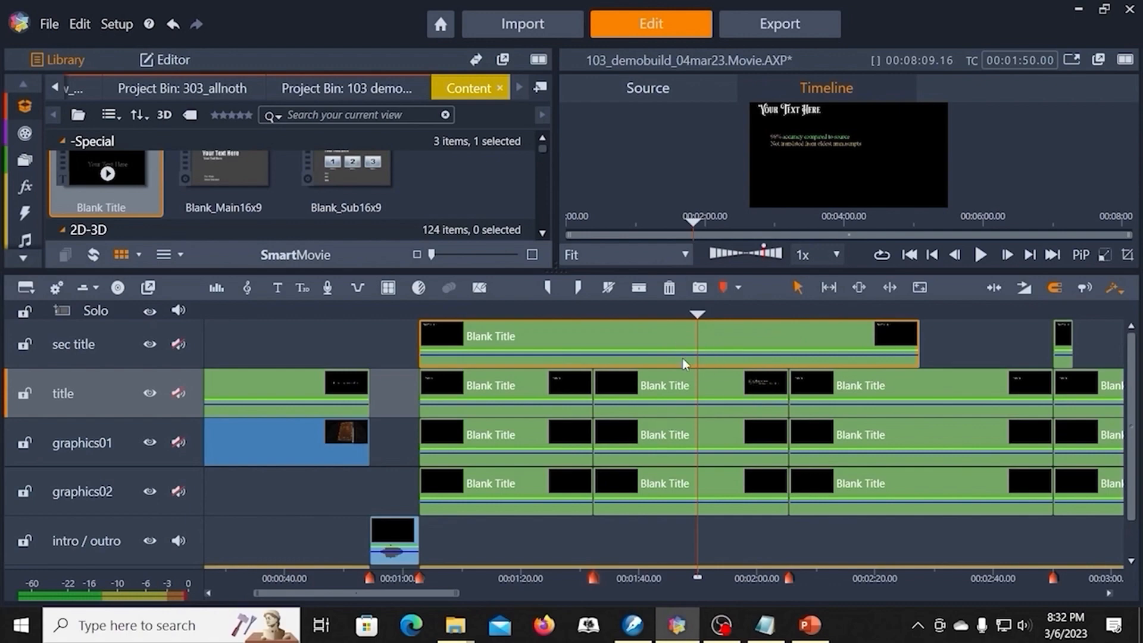
pyautogui.hotkey('ctrl', '[')
pyautogui.click(1071, 60)
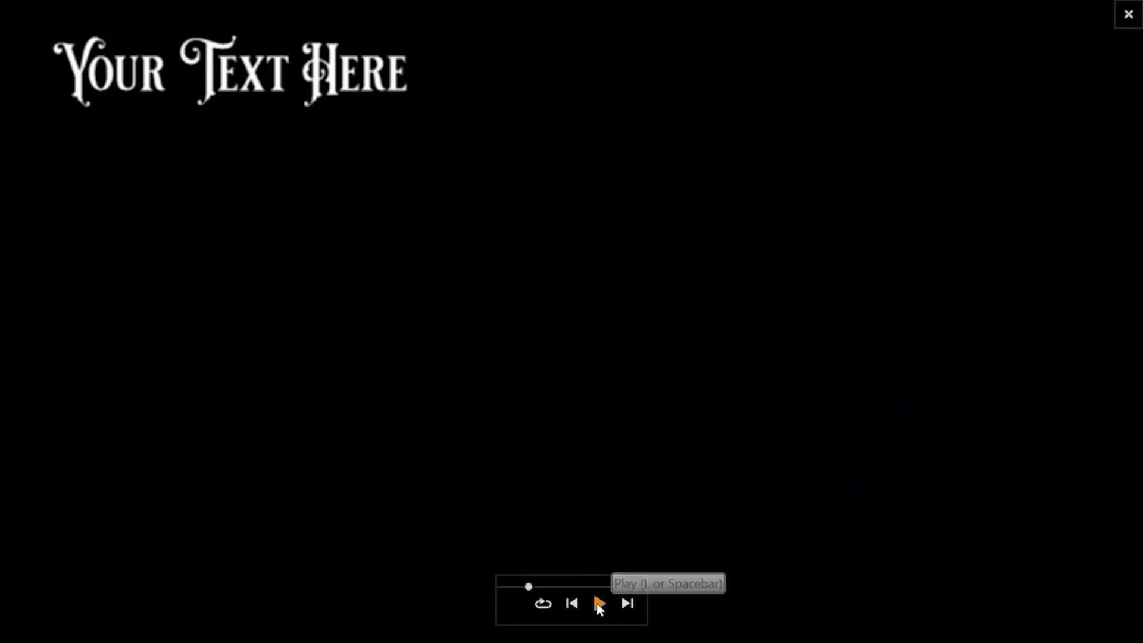
pyautogui.click(597, 603)
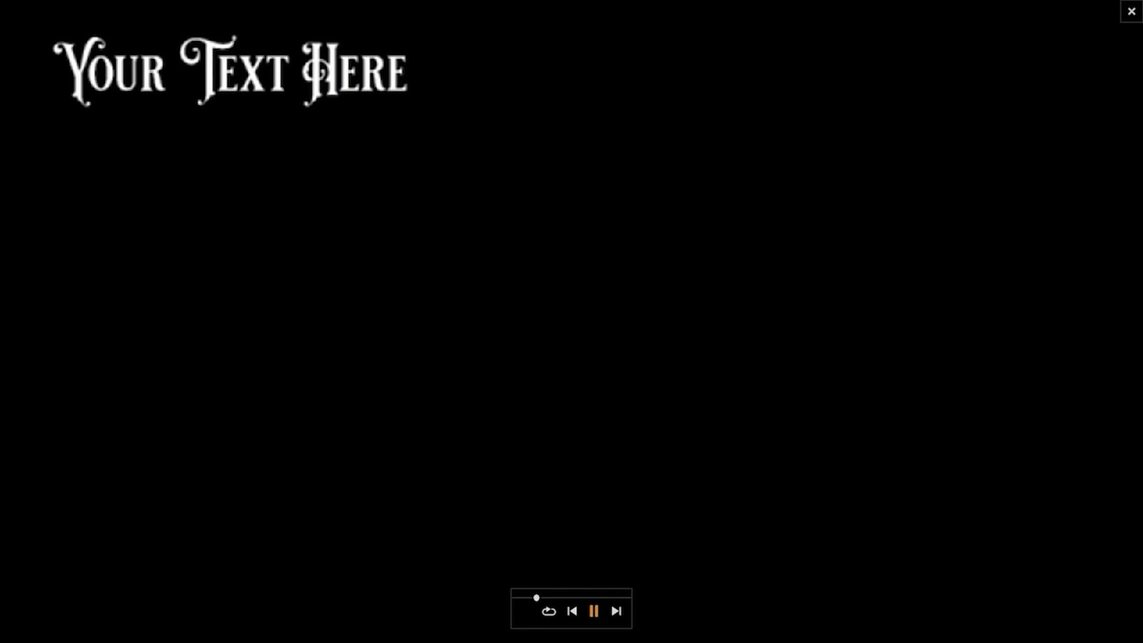